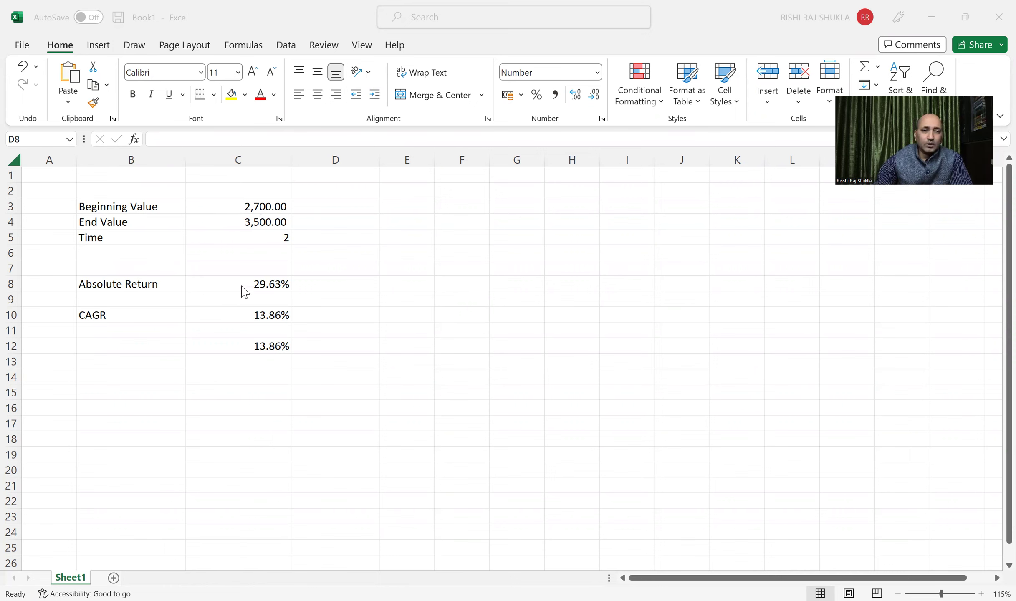
Step: Review C8's Absolute Return formula and Percentage format, then C10's CAGR formula, leaving both unchanged
double_click(256, 283)
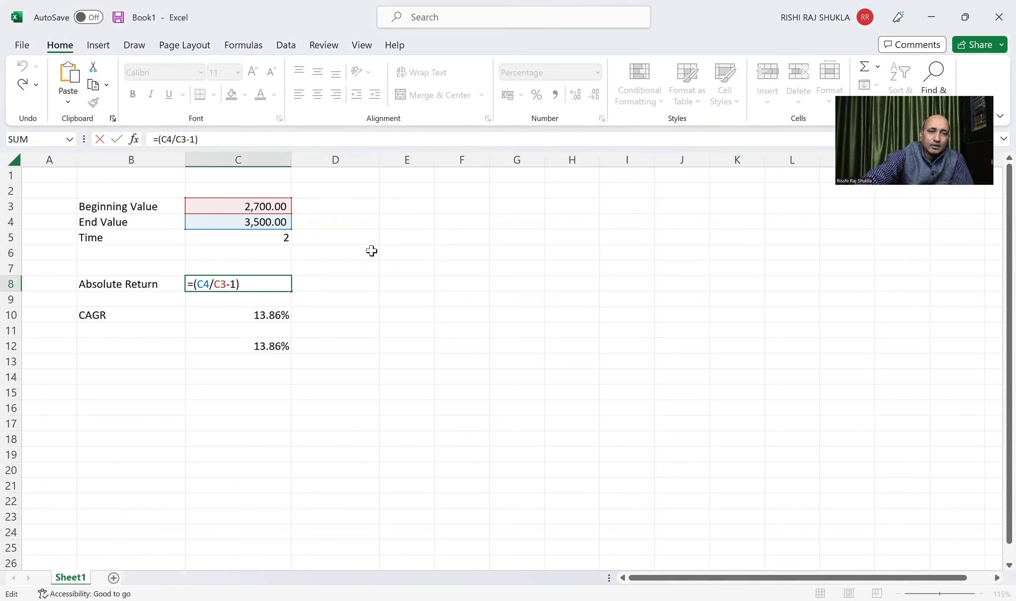
key("Return")
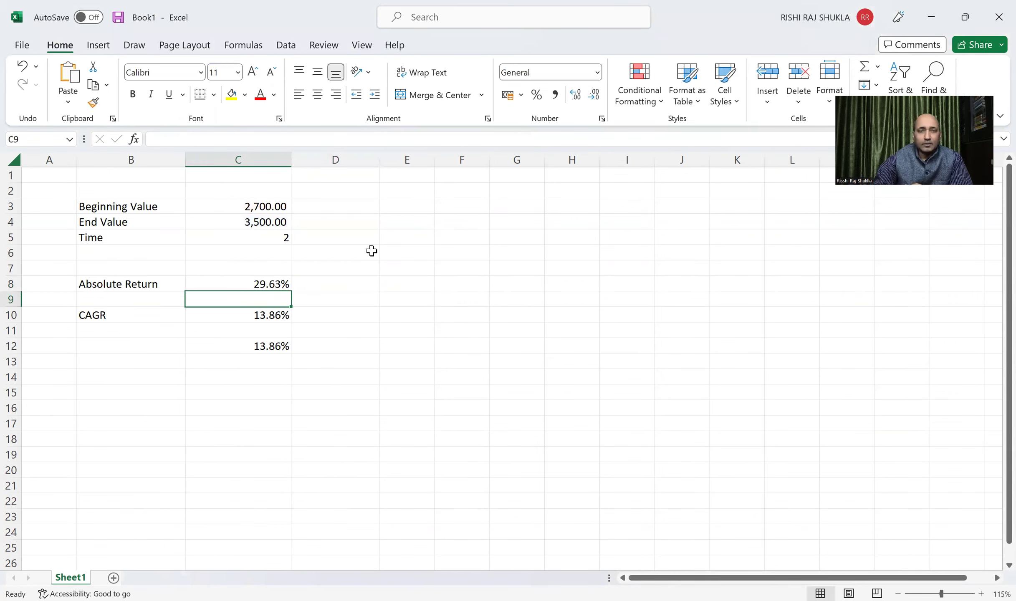
left_click(271, 286)
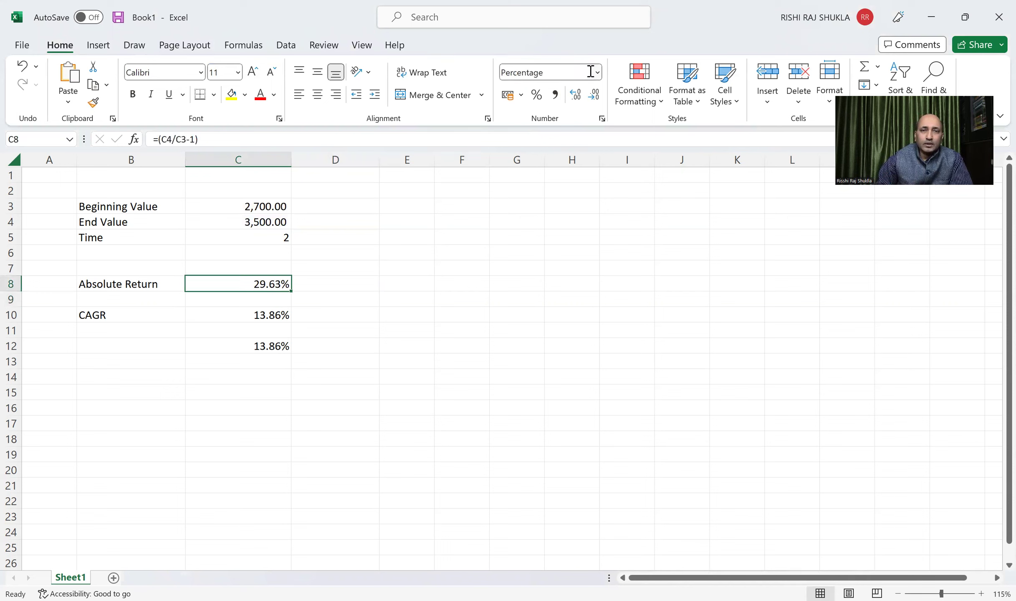
left_click(351, 289)
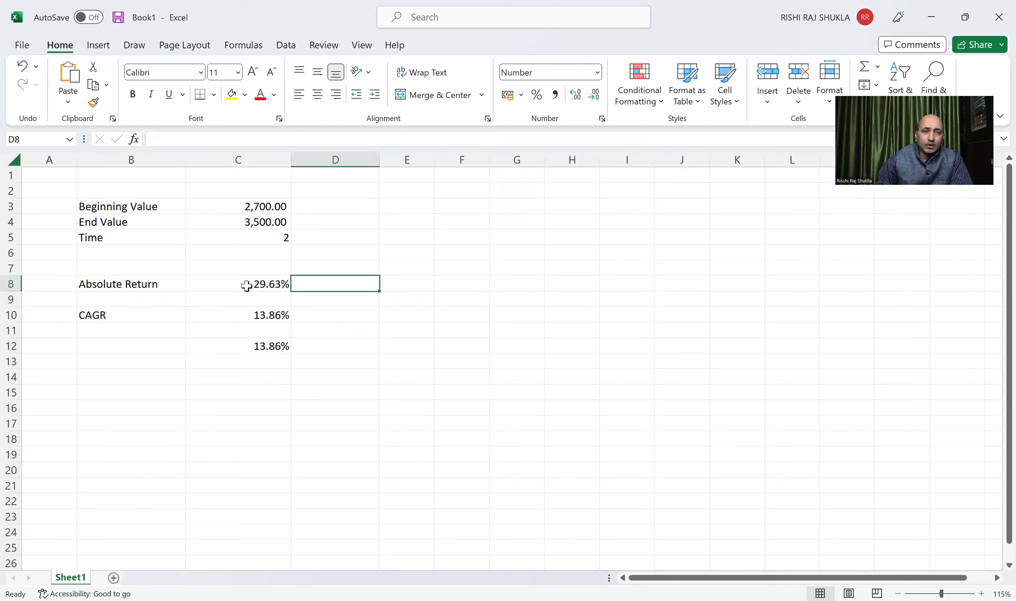
left_click(271, 283)
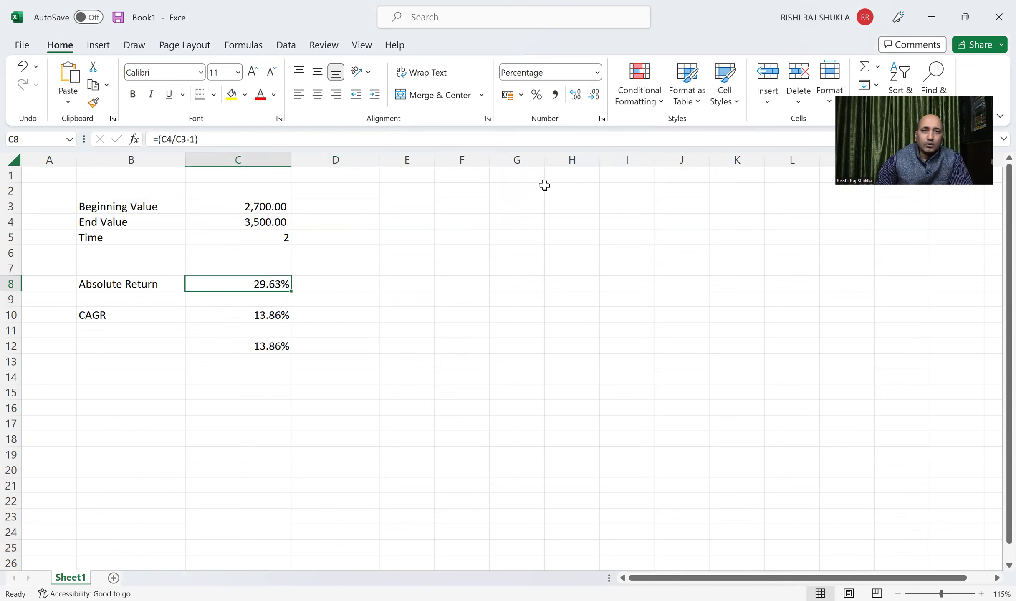
left_click(598, 74)
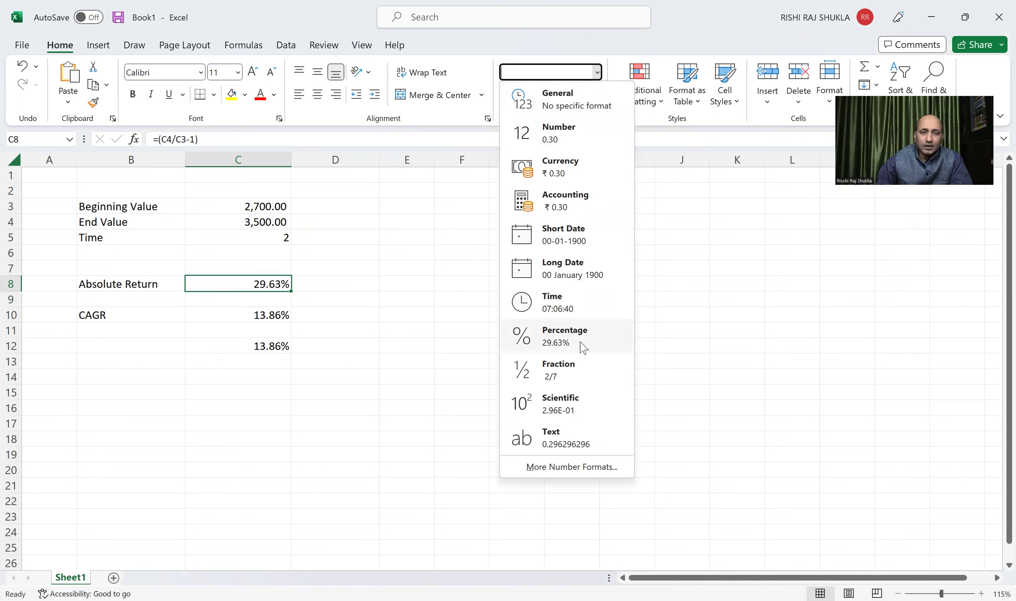
left_click(445, 313)
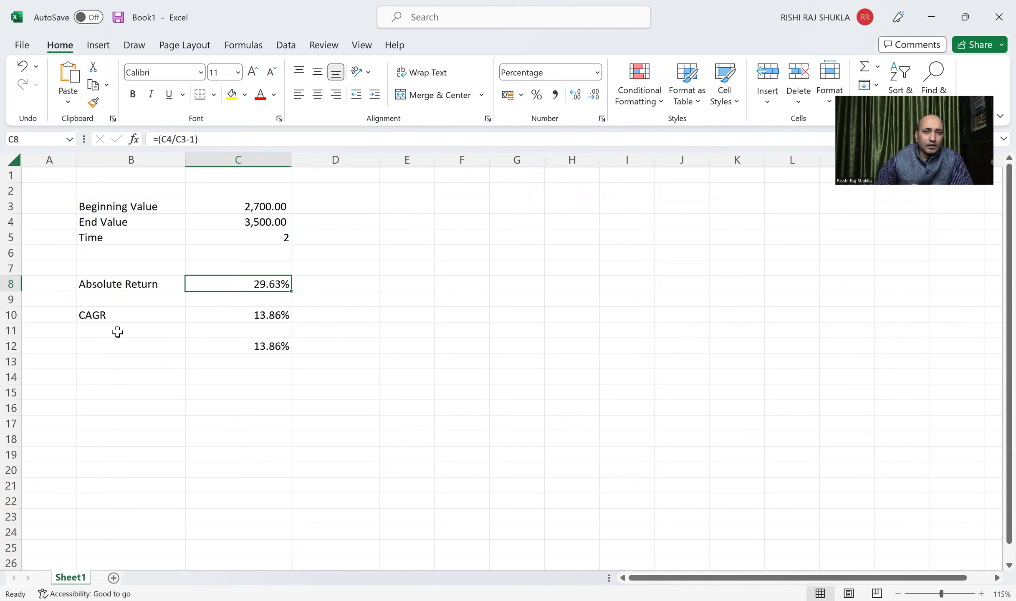
left_click(208, 316)
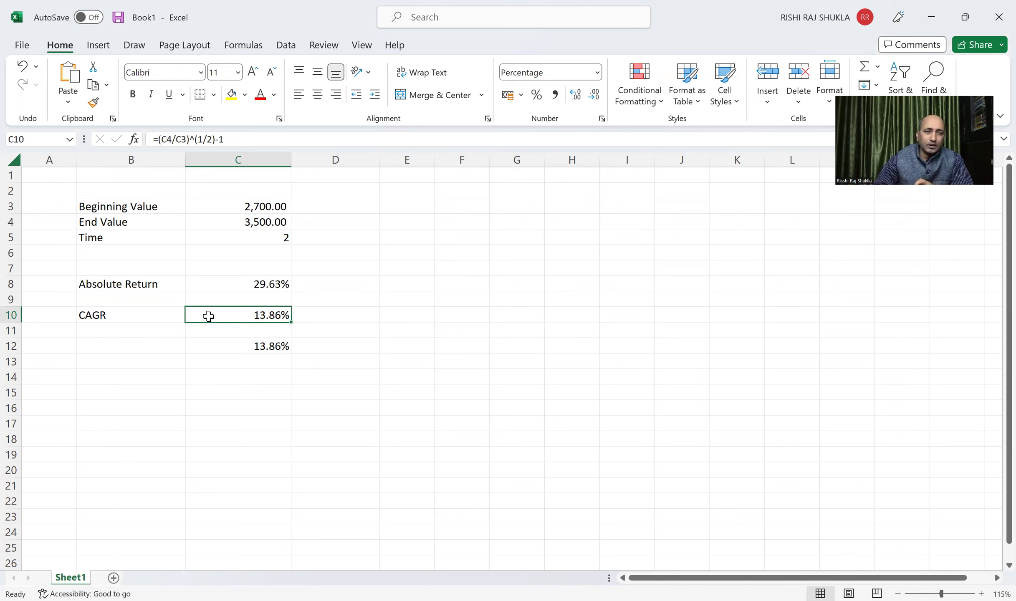
double_click(209, 317)
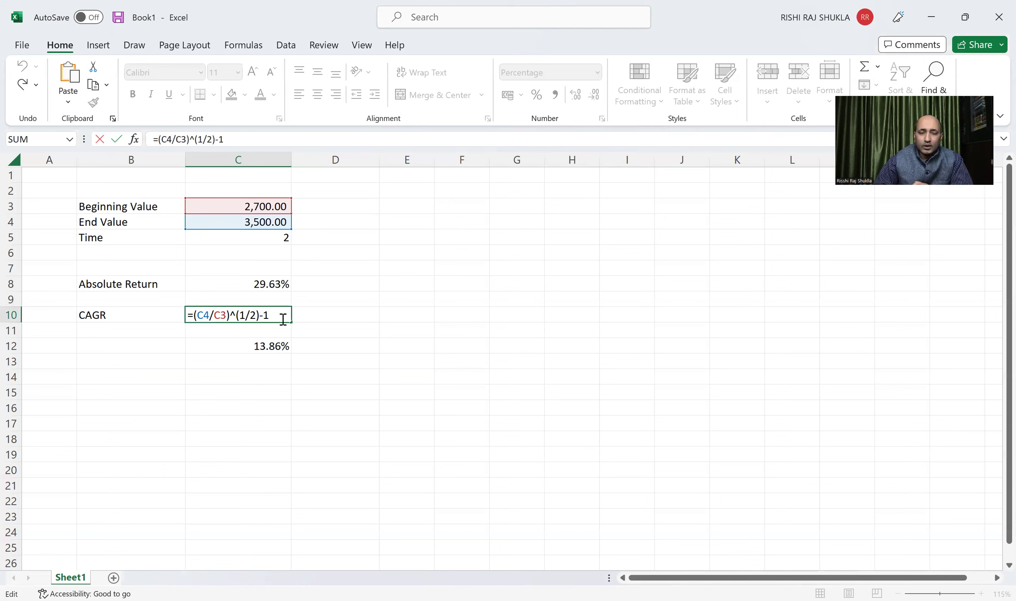
left_click(363, 328)
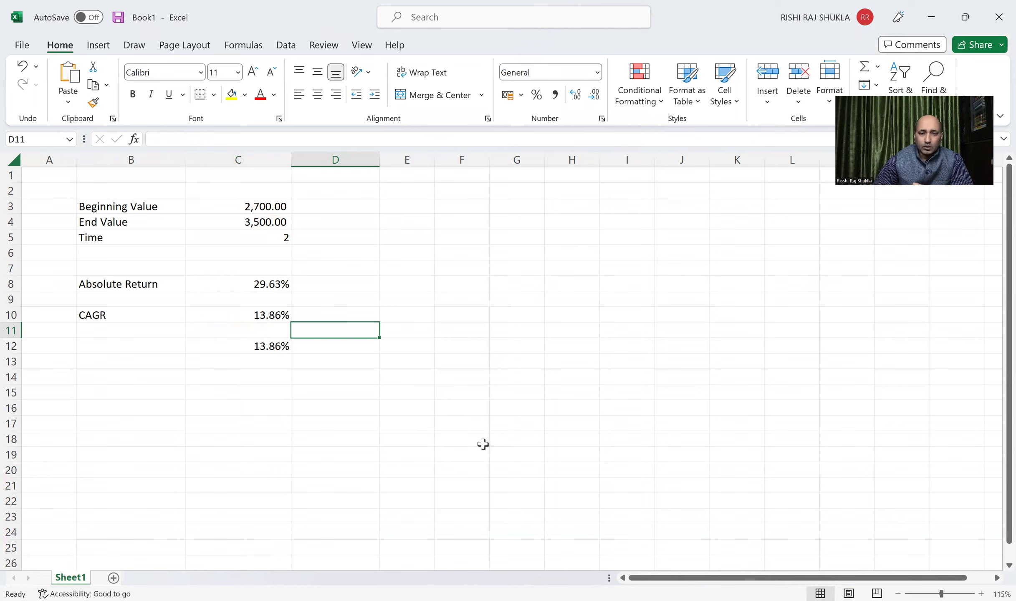
Step: Enter =(C4/C3)^(1/C5)-1 in D10, returning 0.138550085
left_click(333, 316)
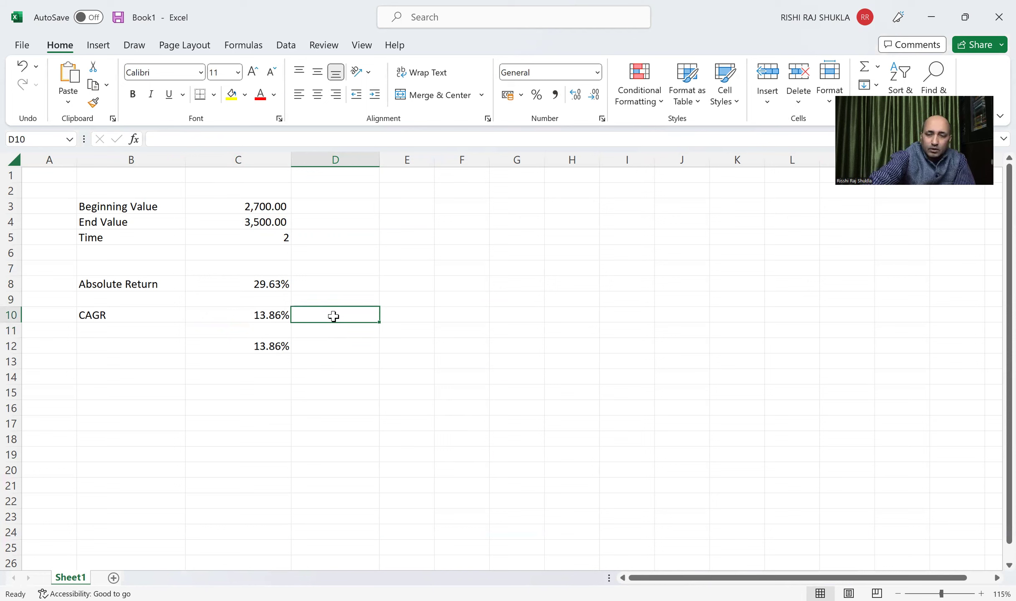
type("=")
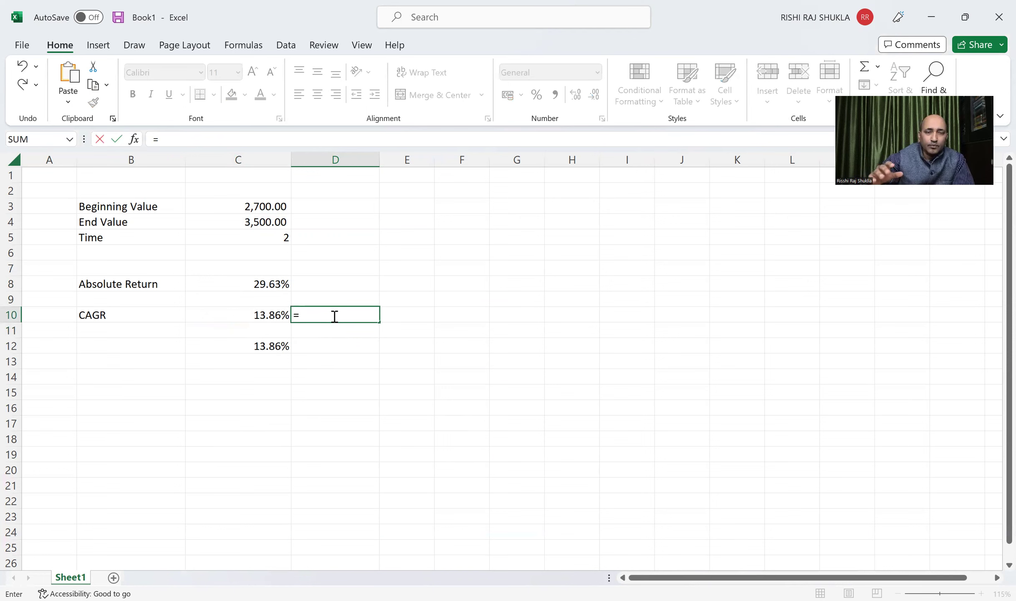
type("(")
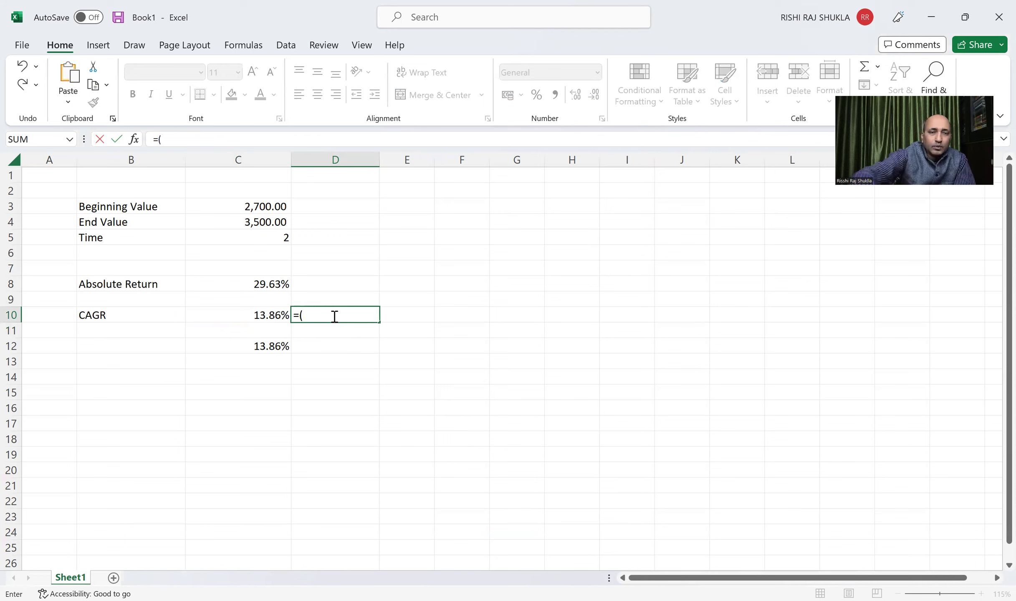
left_click(244, 222)
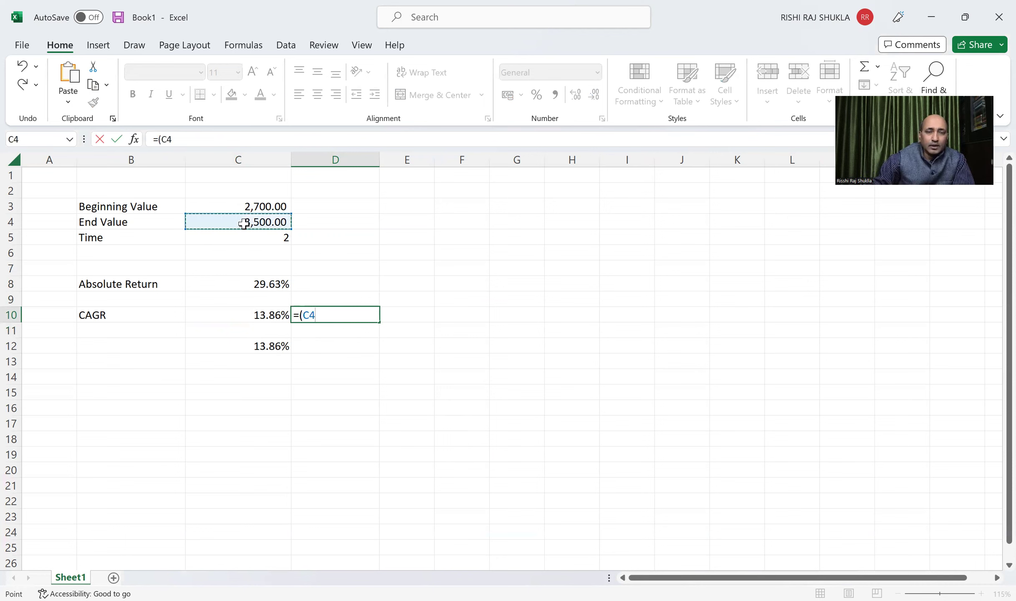
type("/")
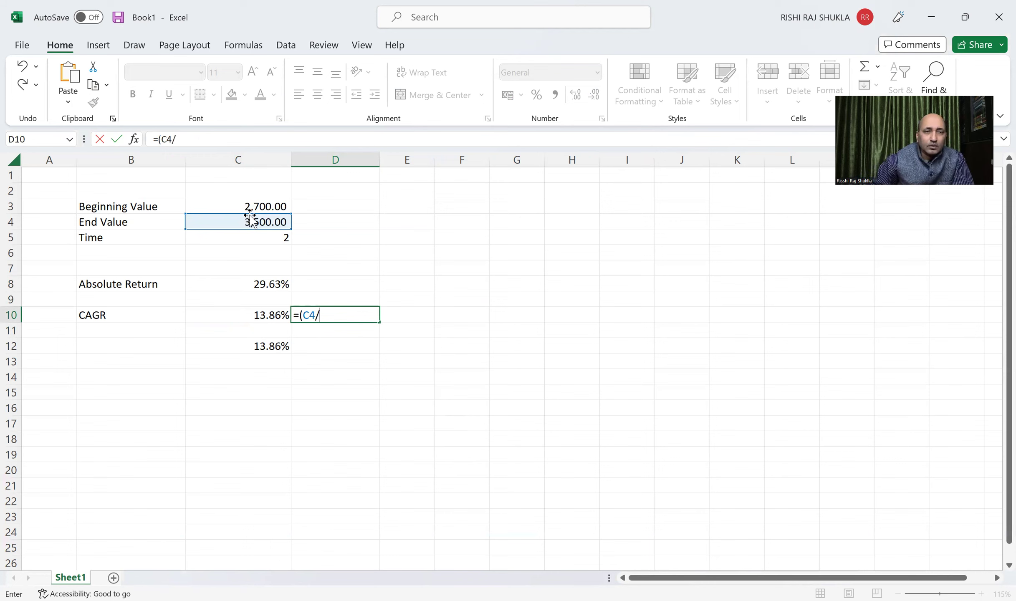
left_click(252, 207)
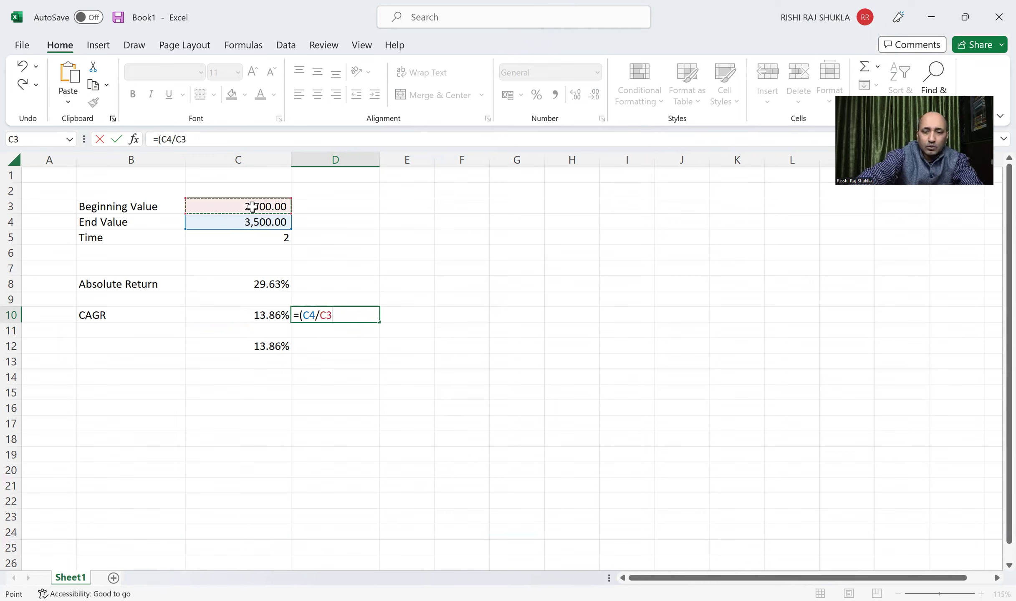
type(")")
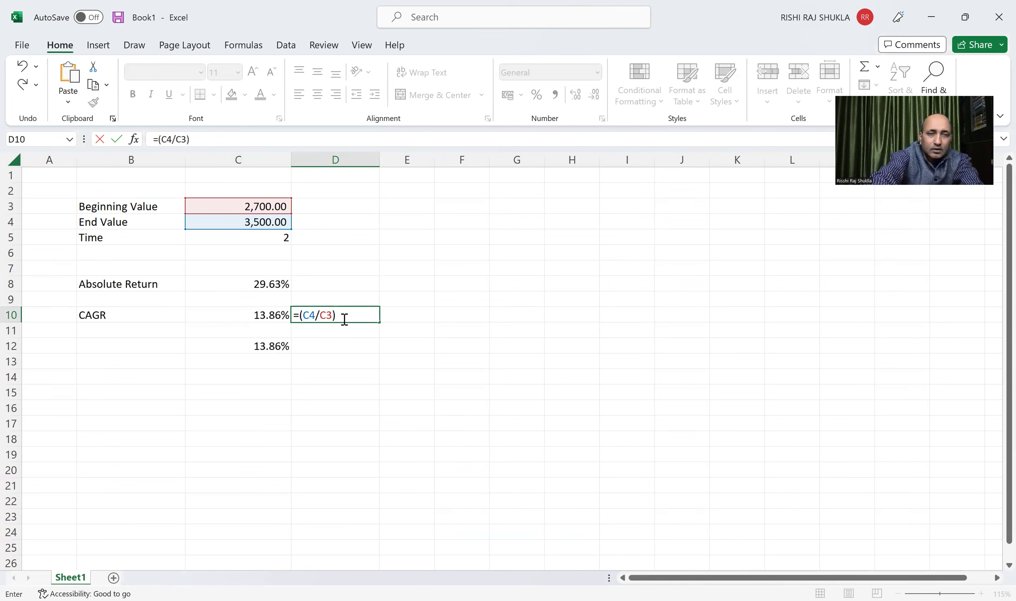
type("^")
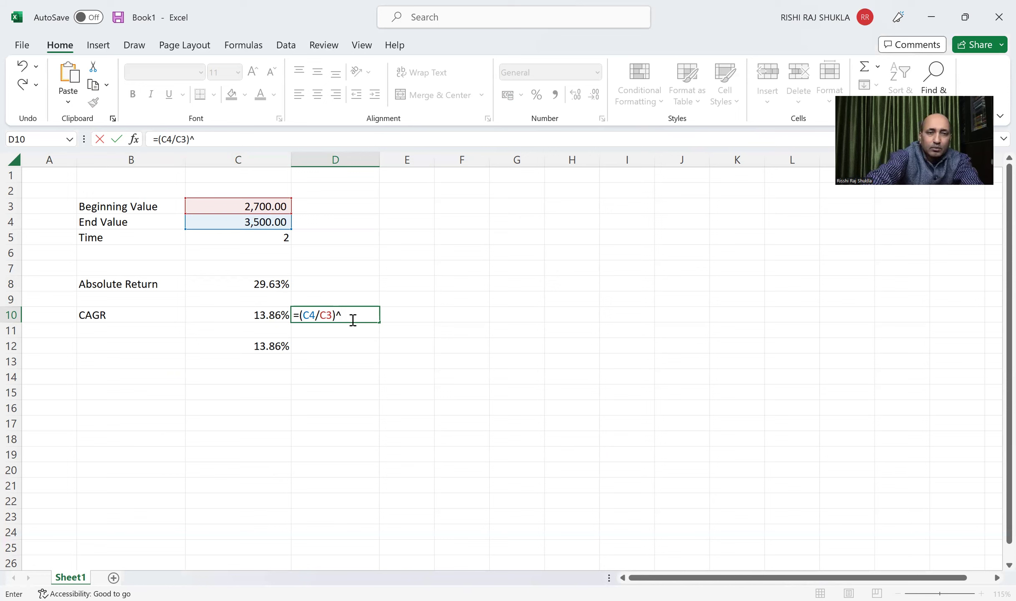
type("(1")
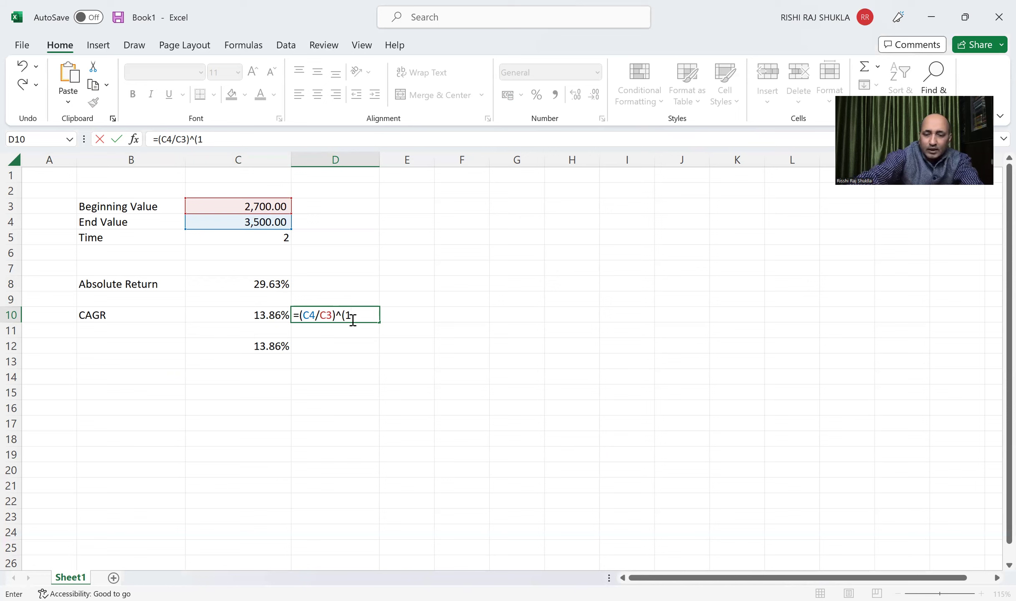
type("/")
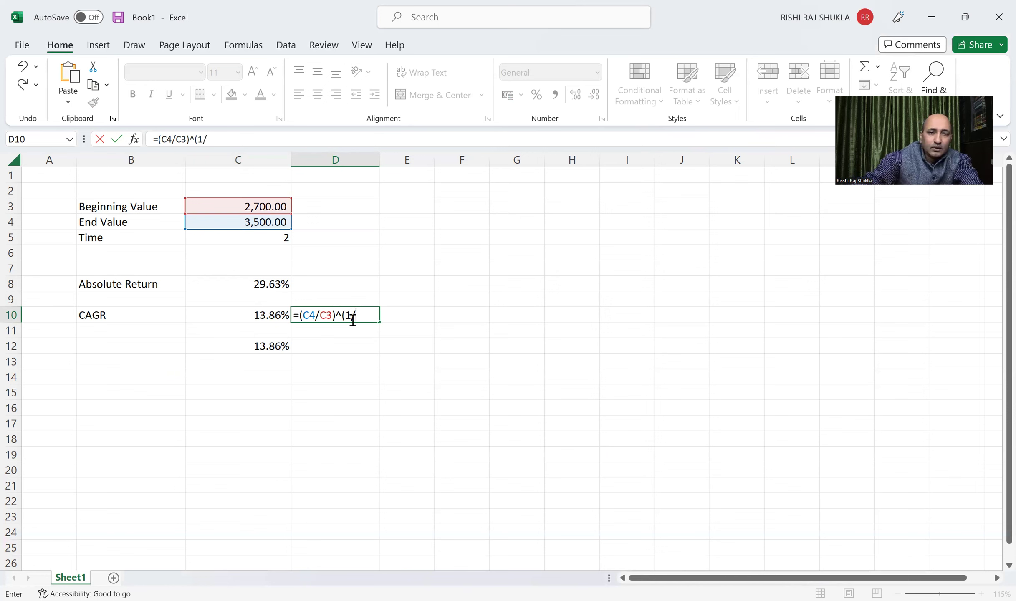
left_click(284, 238)
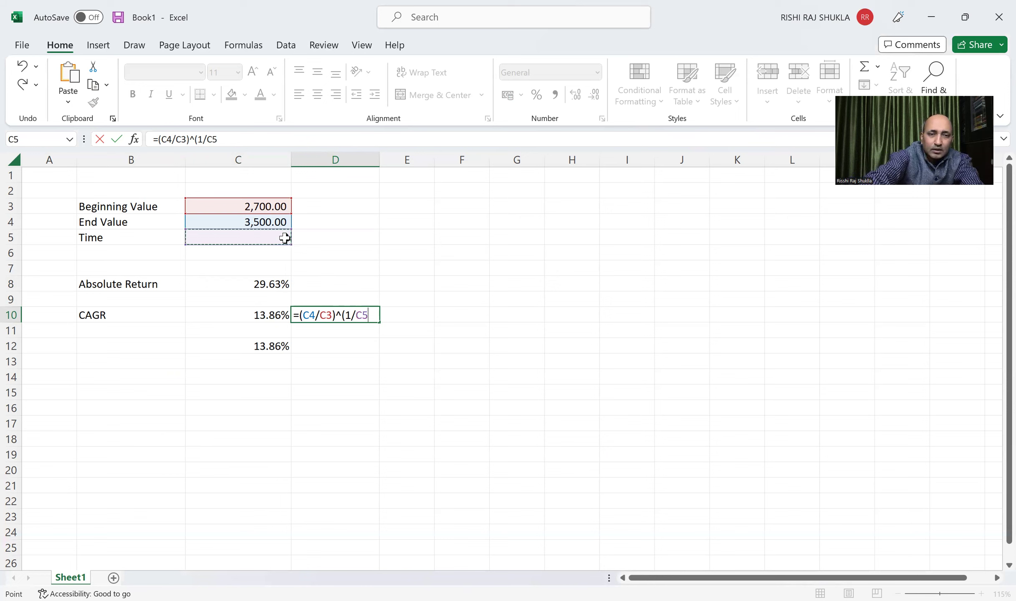
type(")")
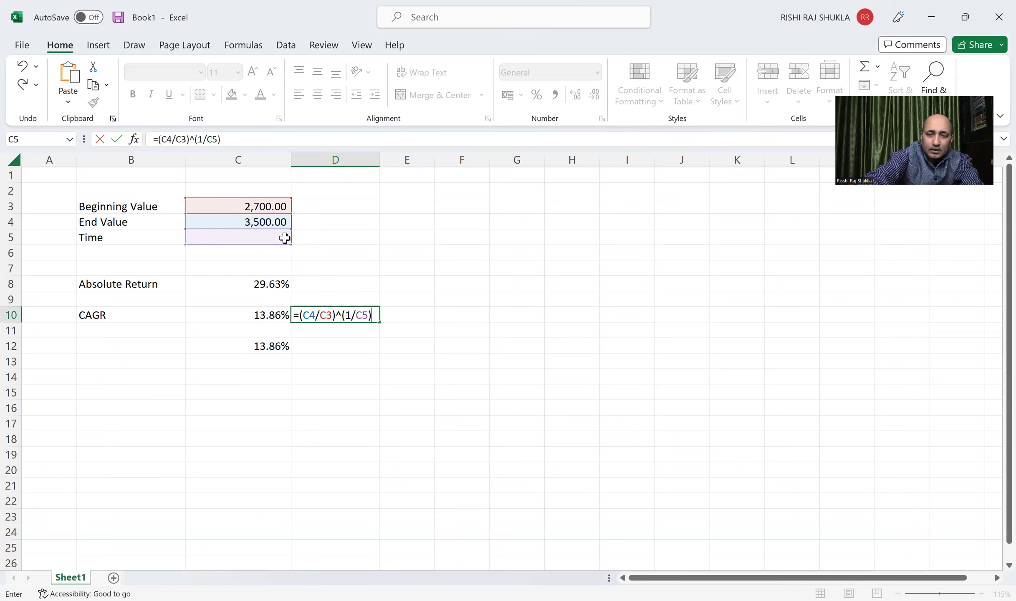
type("-1")
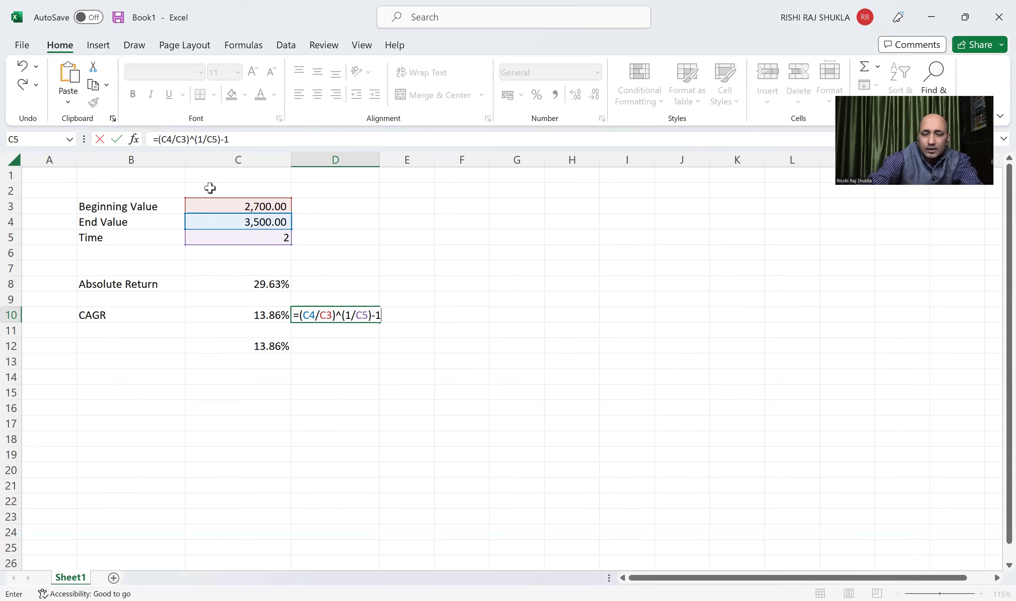
key("Return")
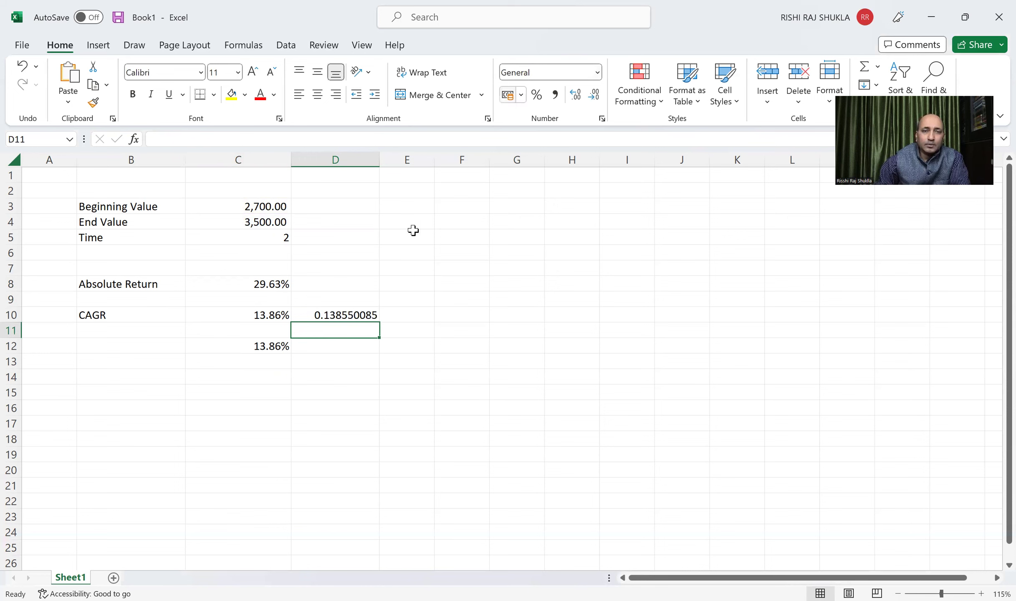
left_click(339, 315)
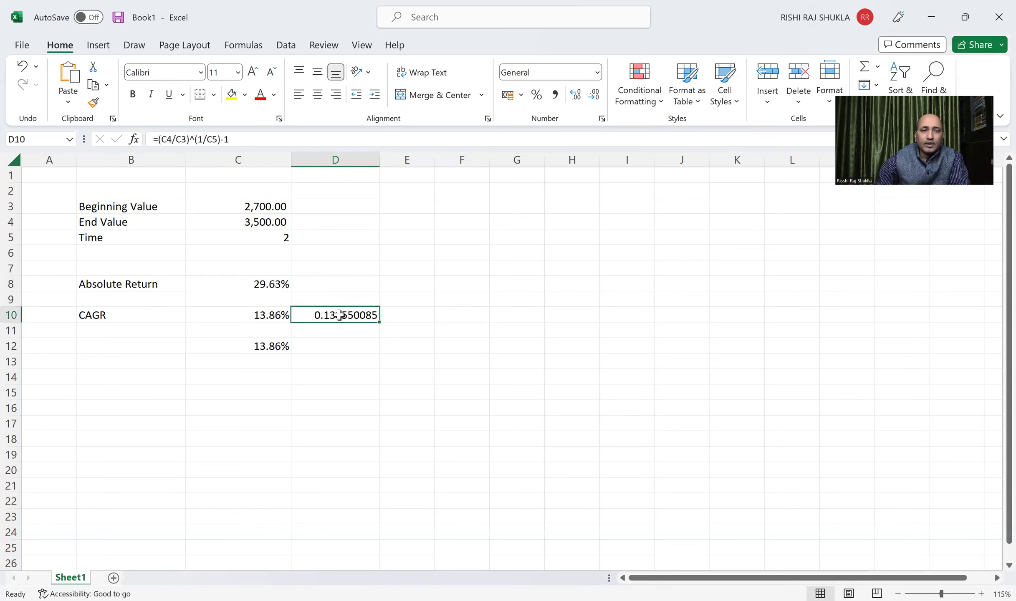
left_click(597, 73)
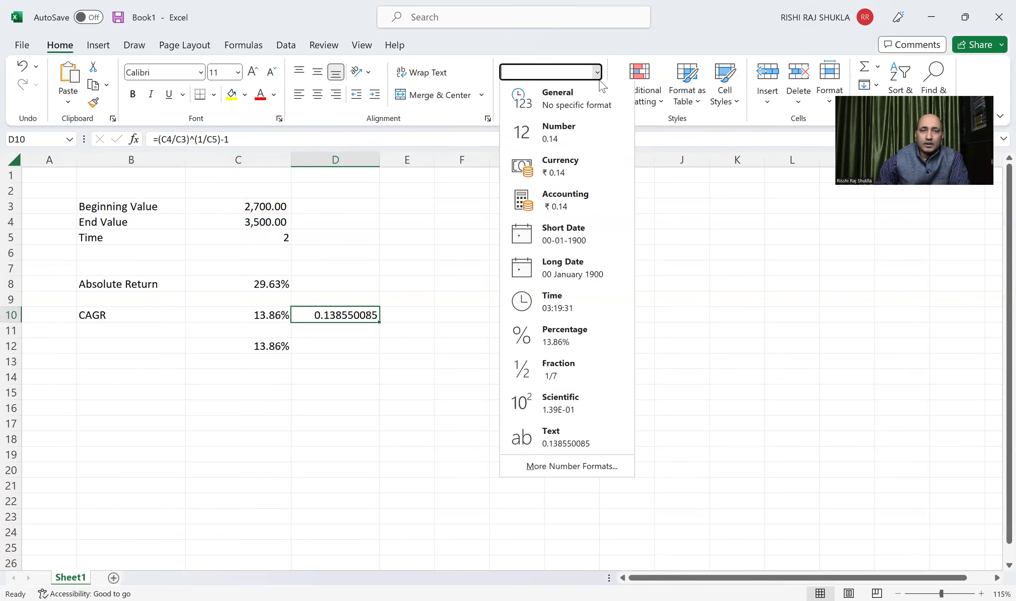
left_click(546, 337)
left_click(389, 363)
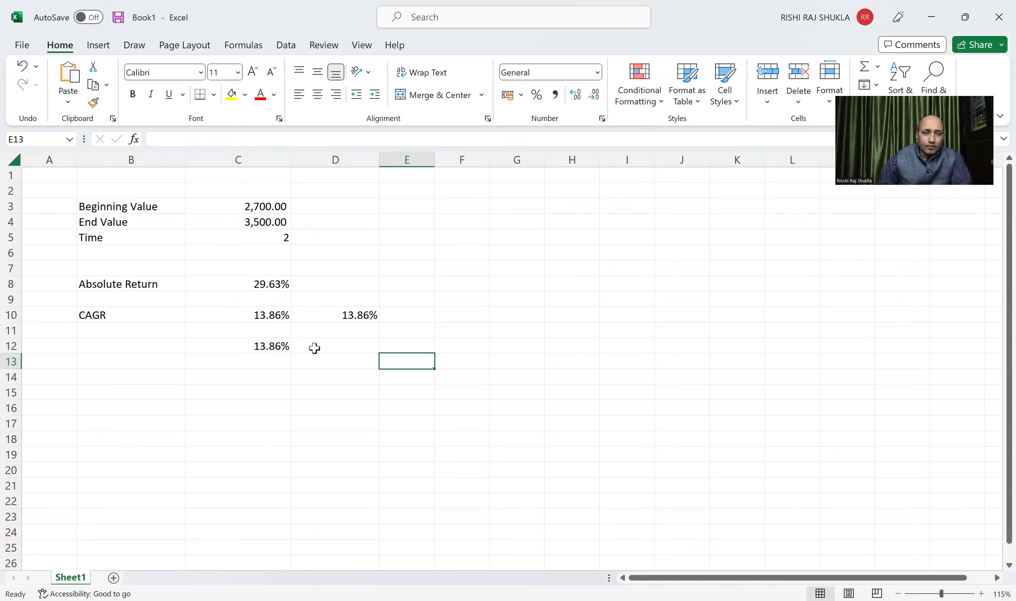
Step: Enter =POWER(C4/C3,1/C5)-1 in D12, giving 0.138550085
left_click(343, 343)
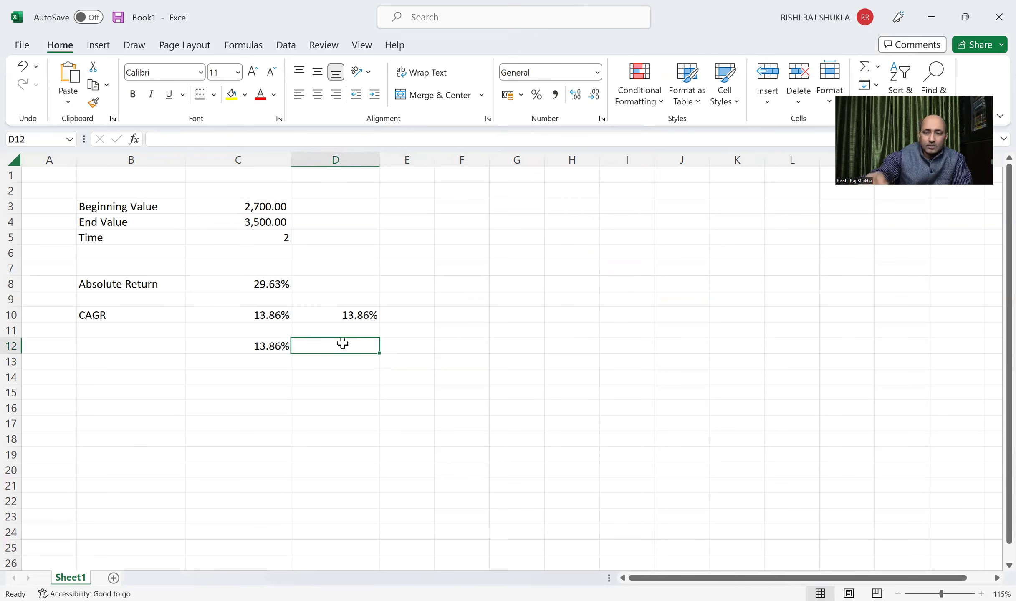
type("=")
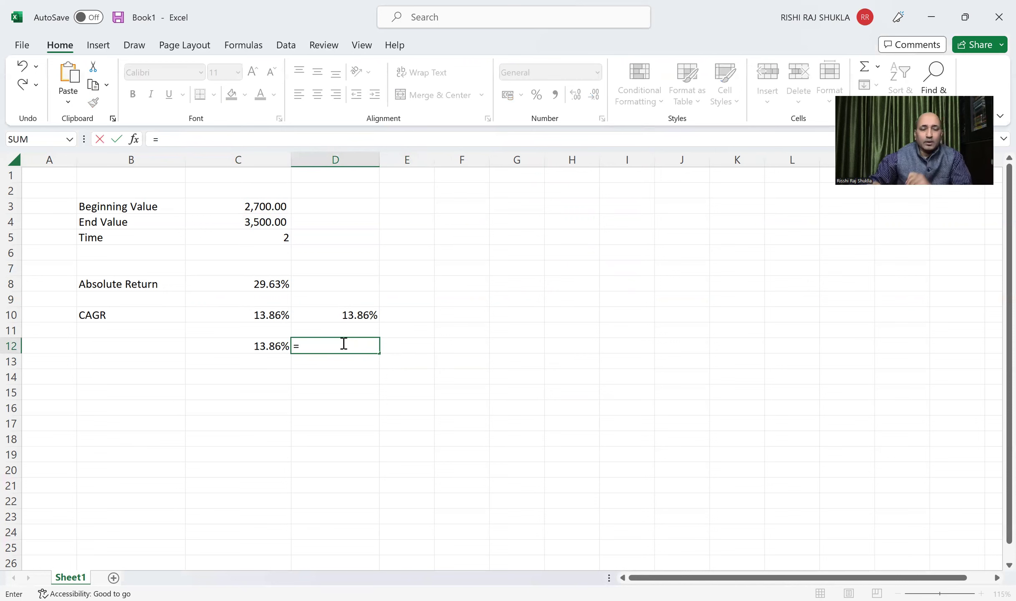
type("P")
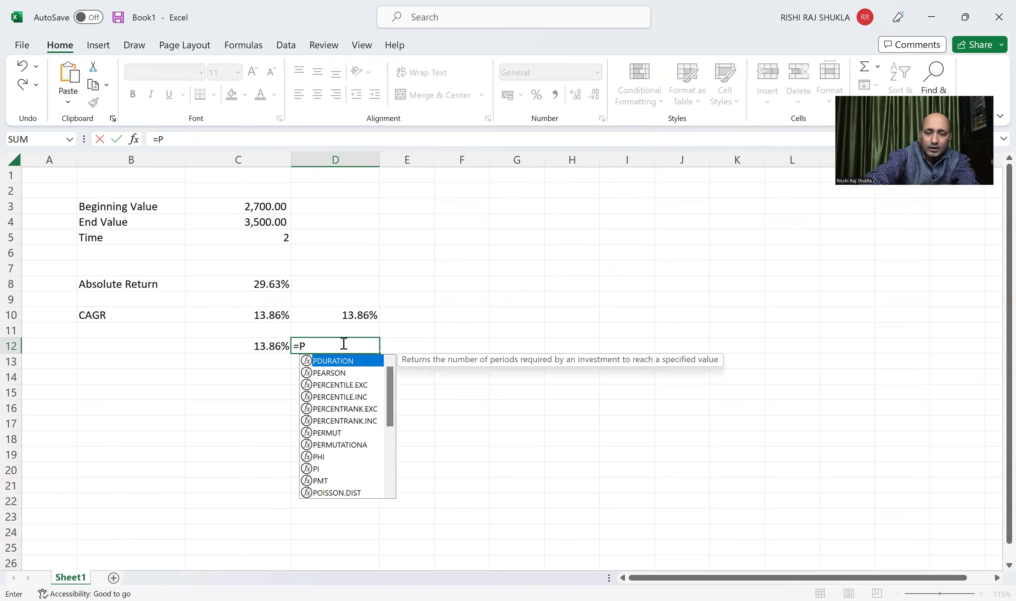
type("OWER(")
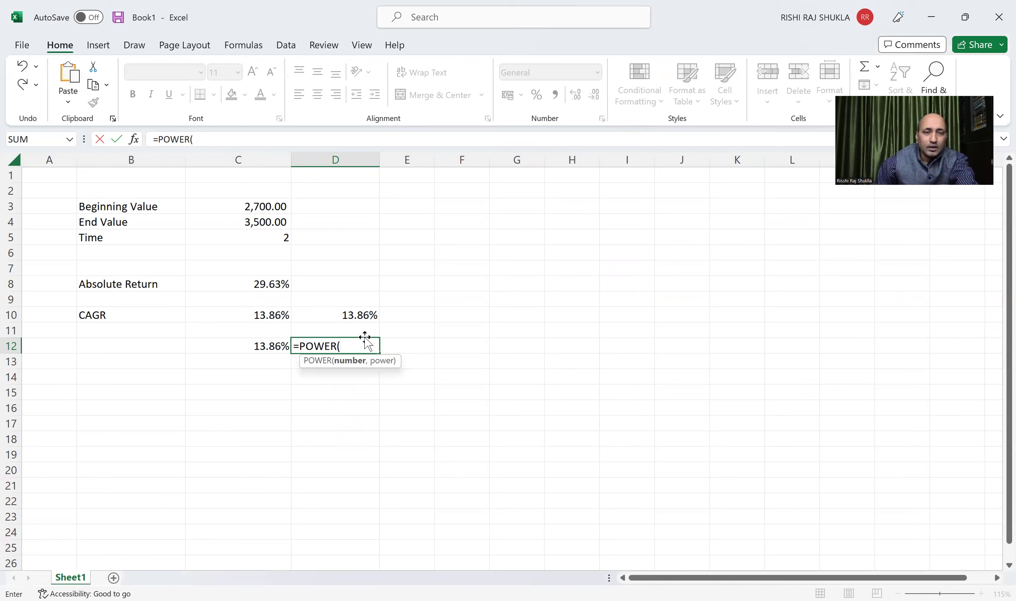
left_click(262, 223)
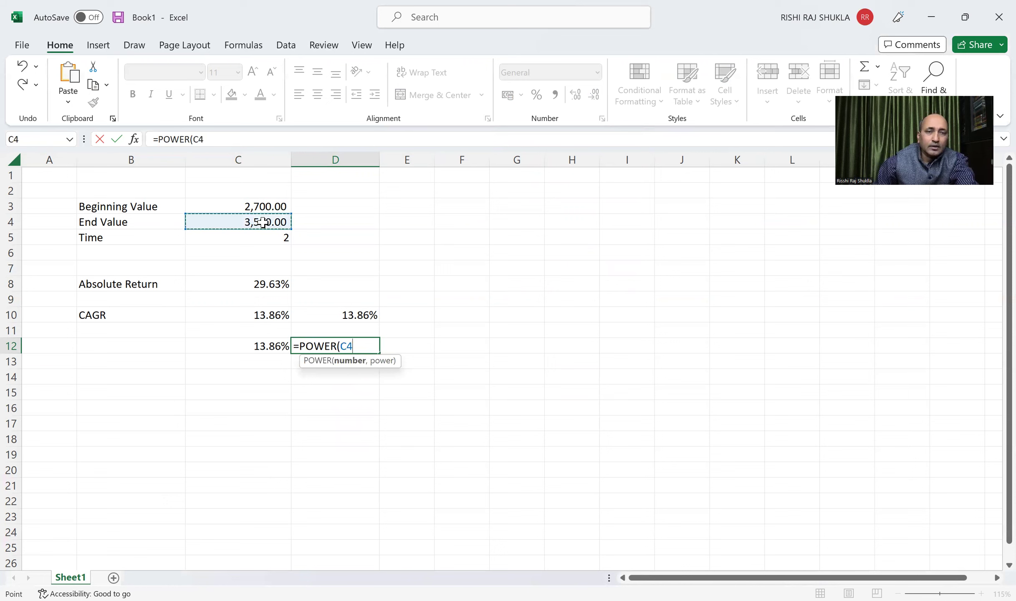
type("?")
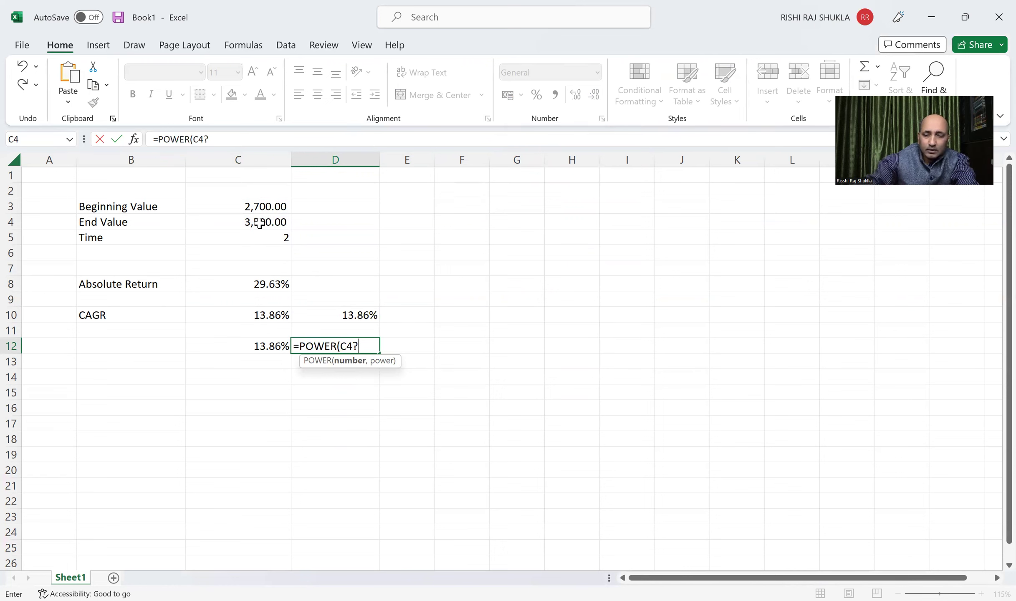
key("BackSpace")
type("/")
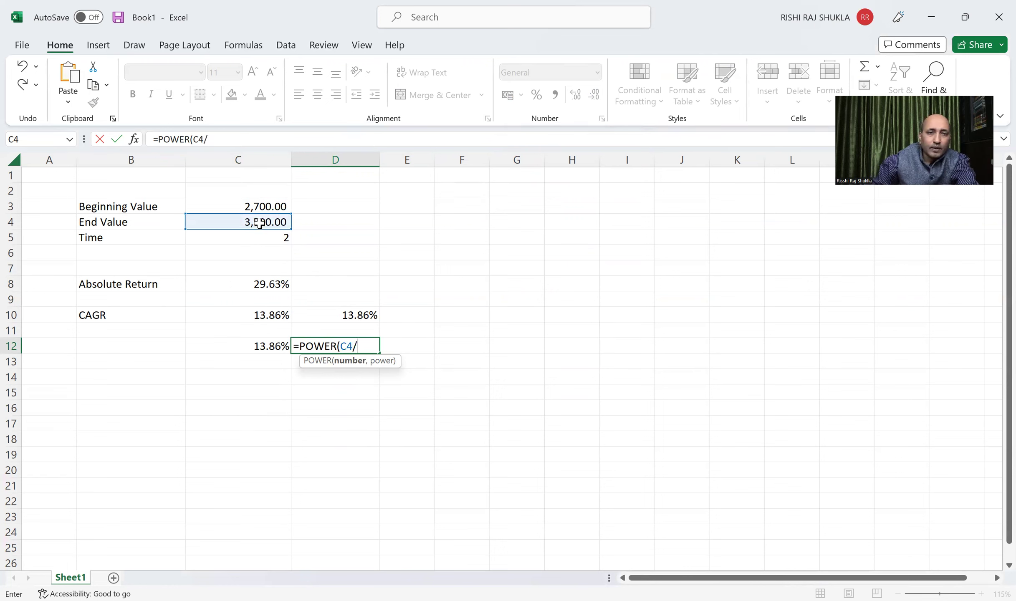
left_click(261, 207)
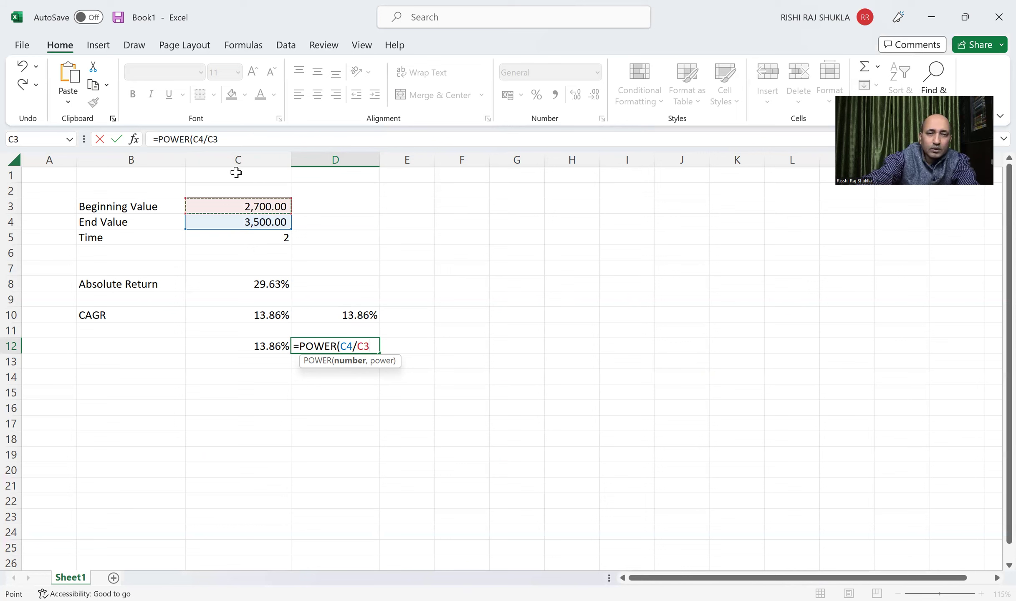
type(",")
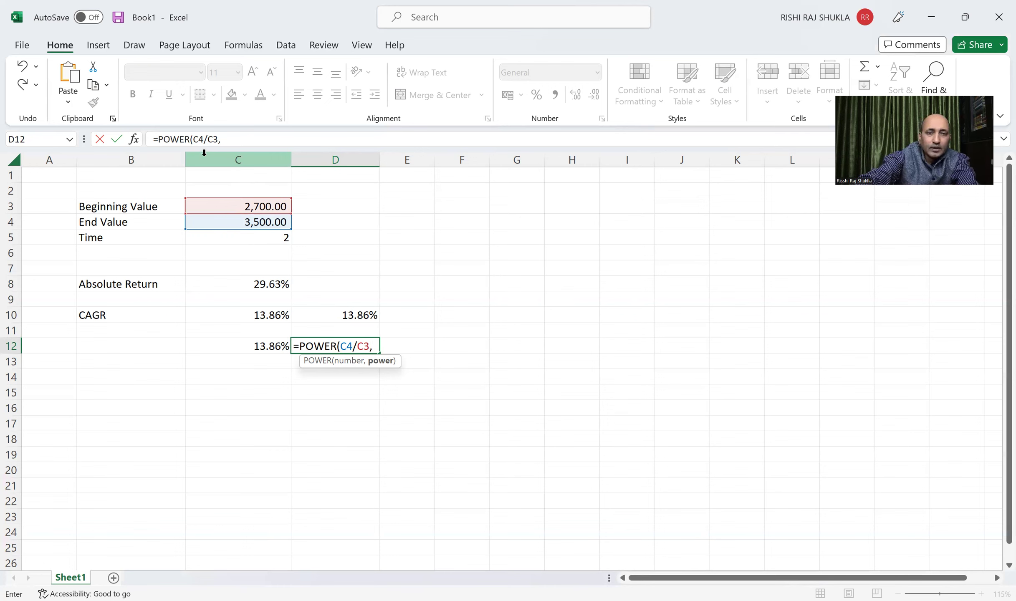
type("1")
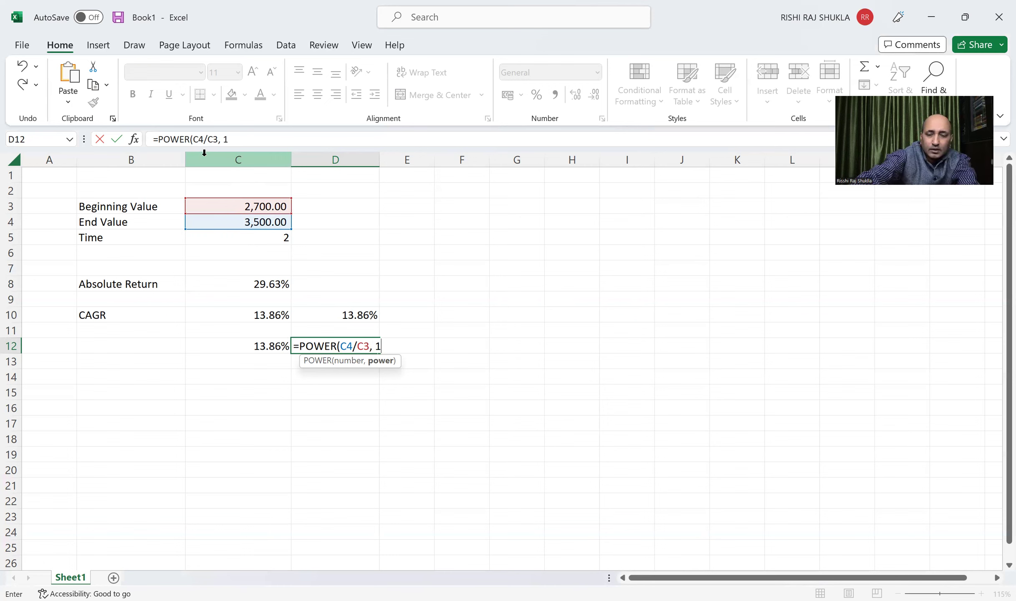
type("/")
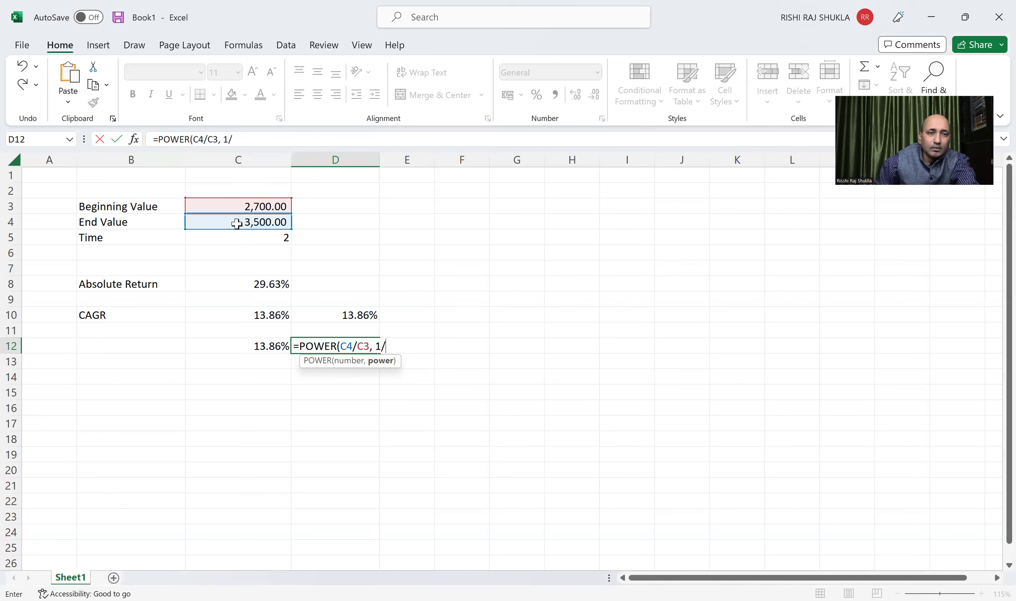
left_click(261, 238)
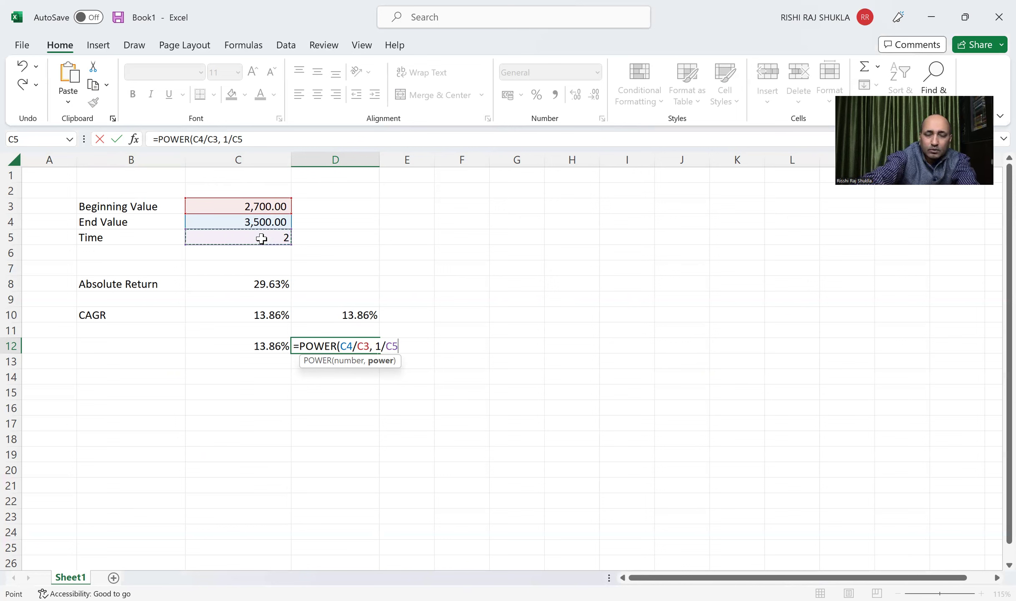
type(")-")
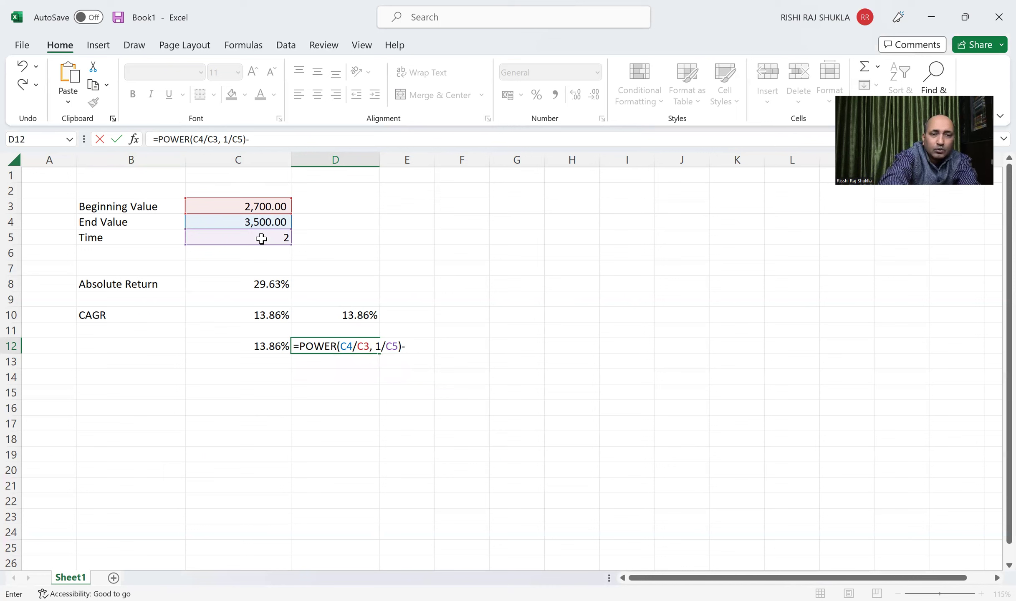
type("1")
key("Return")
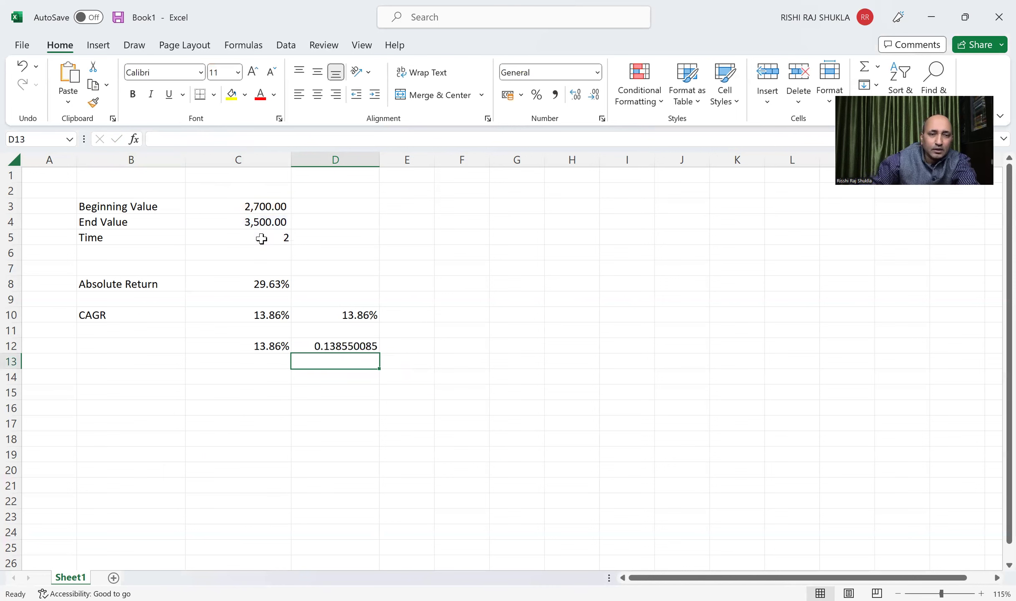
Step: Format D12 as Percentage so it reads 13.86%
left_click(346, 348)
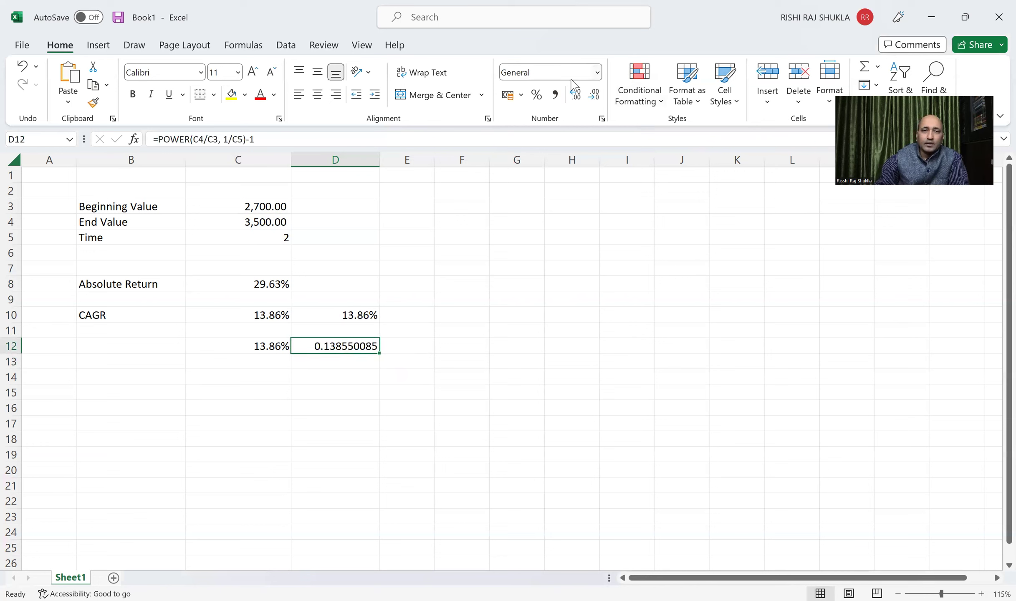
left_click(597, 74)
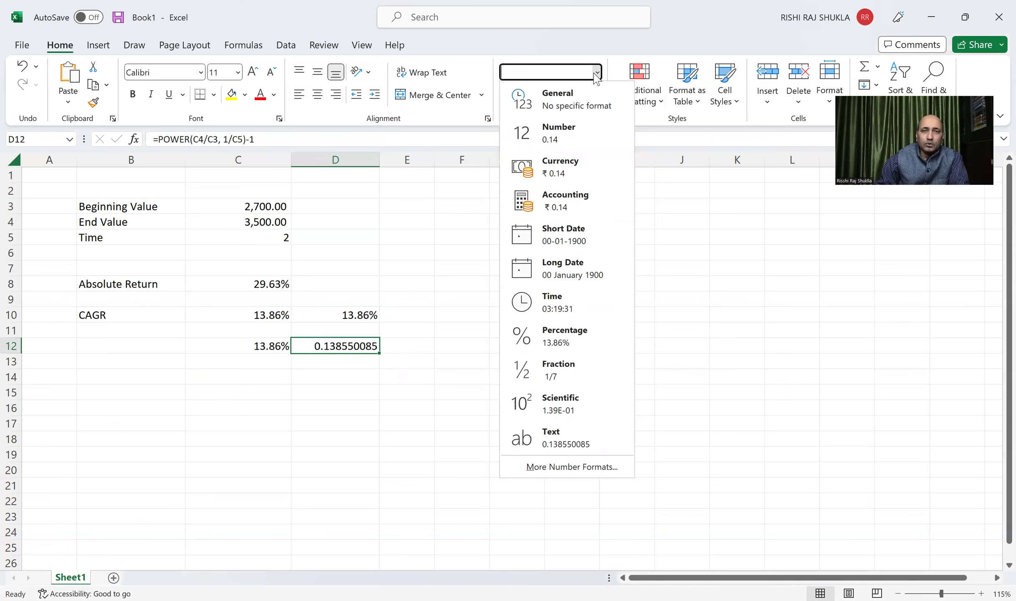
left_click(551, 346)
left_click(400, 408)
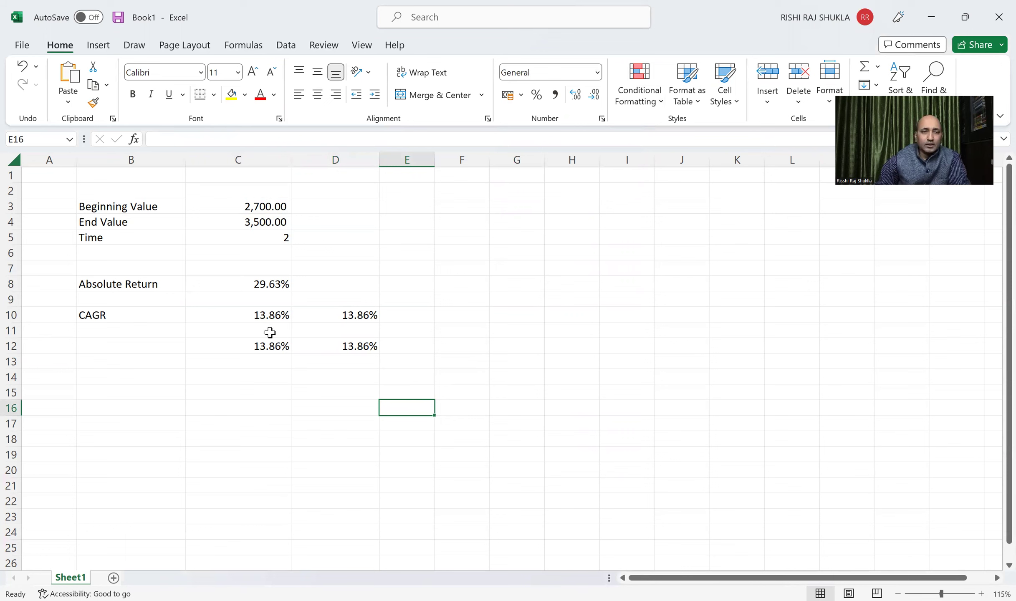
Step: Replace C5 in D10's formula with .5, giving 68.04%
double_click(330, 315)
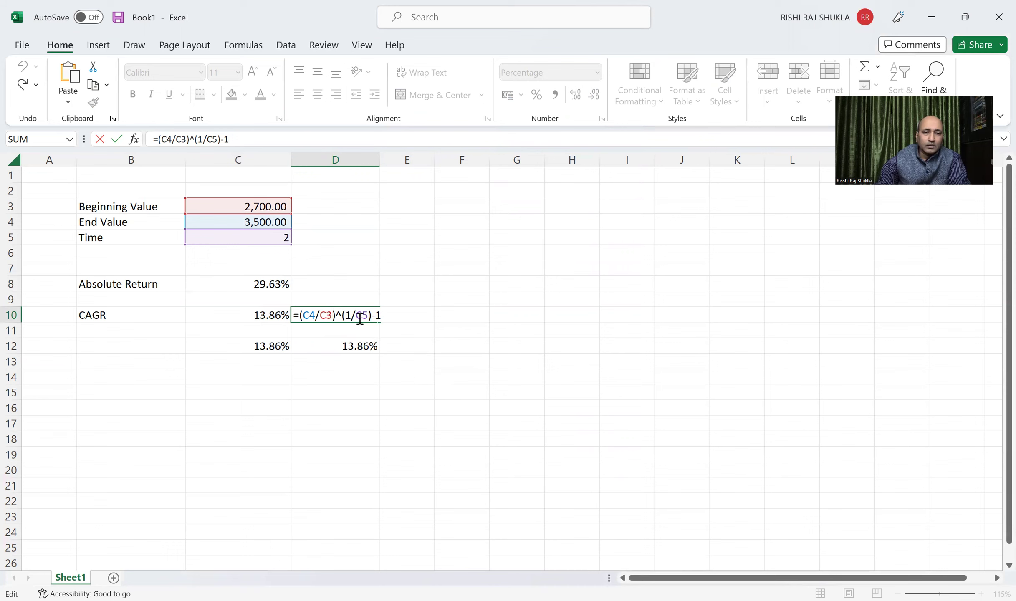
left_click(358, 316)
left_click_drag(357, 316, 369, 316)
key("BackSpace")
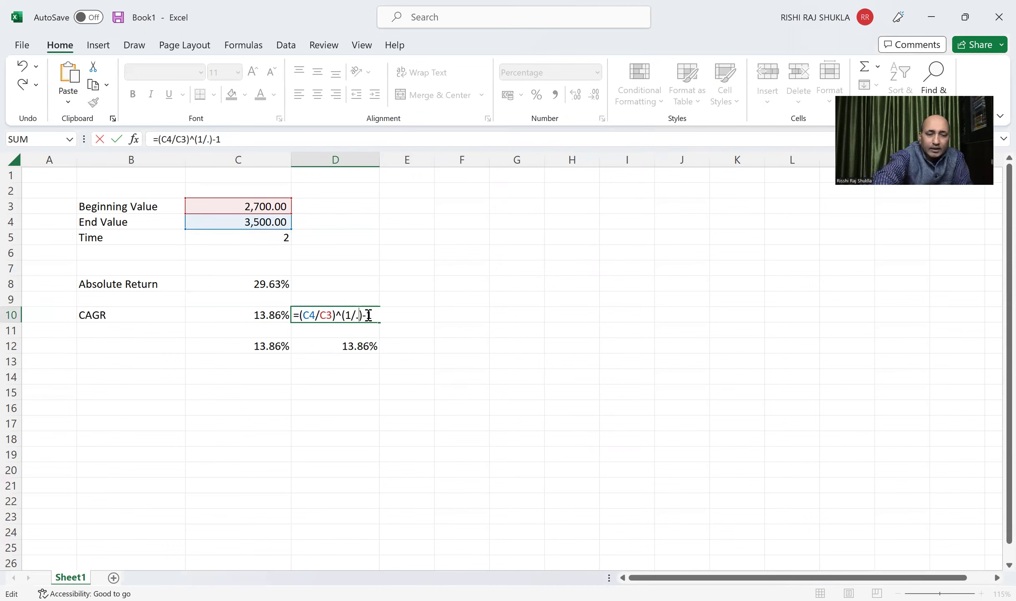
type(".5")
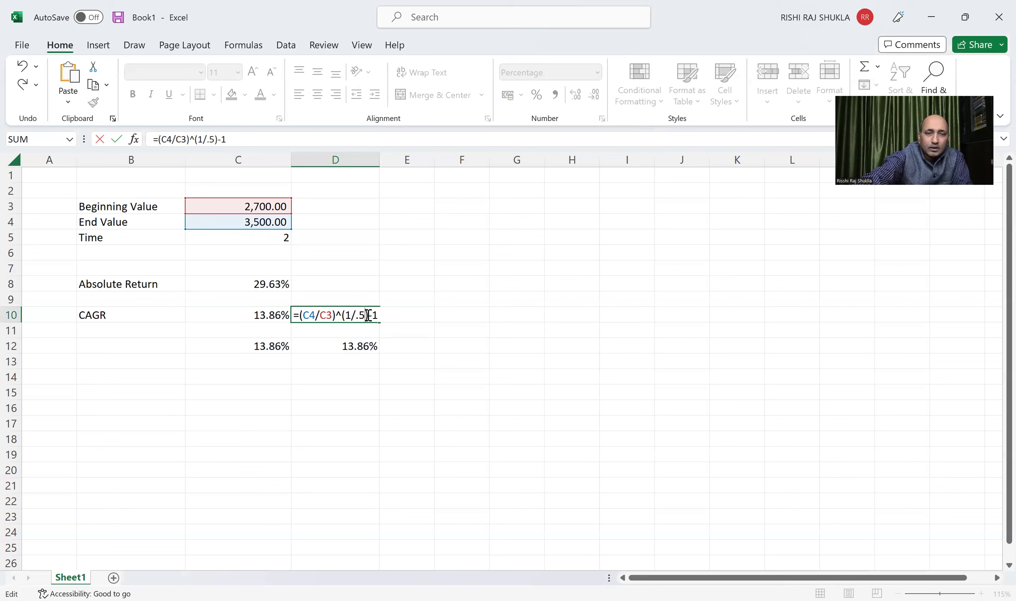
key("Return")
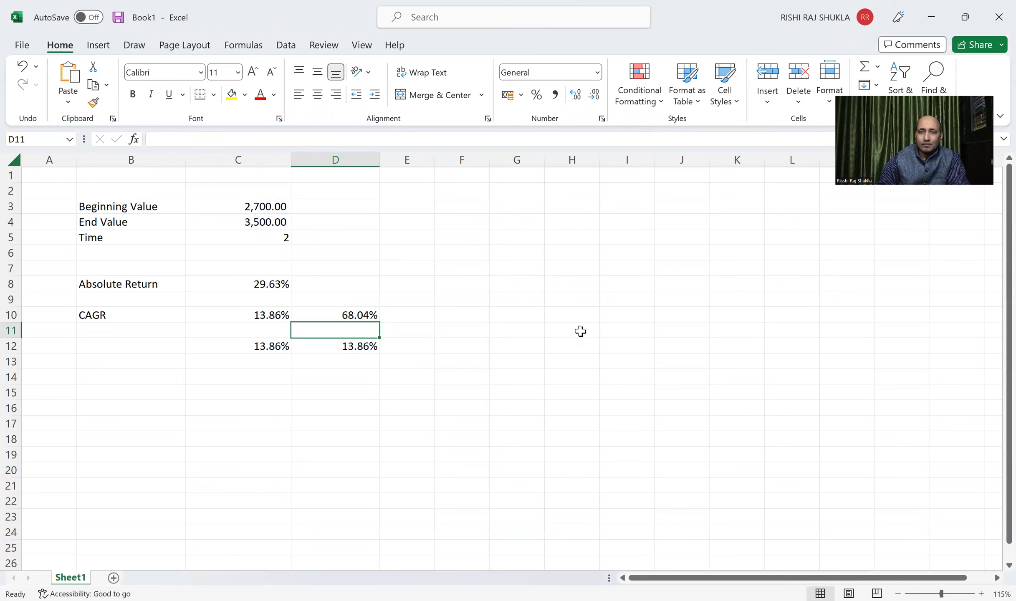
Step: Change D10's period from 0.5 to 4, making the formula =(C4/C3)^(1/4)-1
left_click(330, 314)
double_click(330, 315)
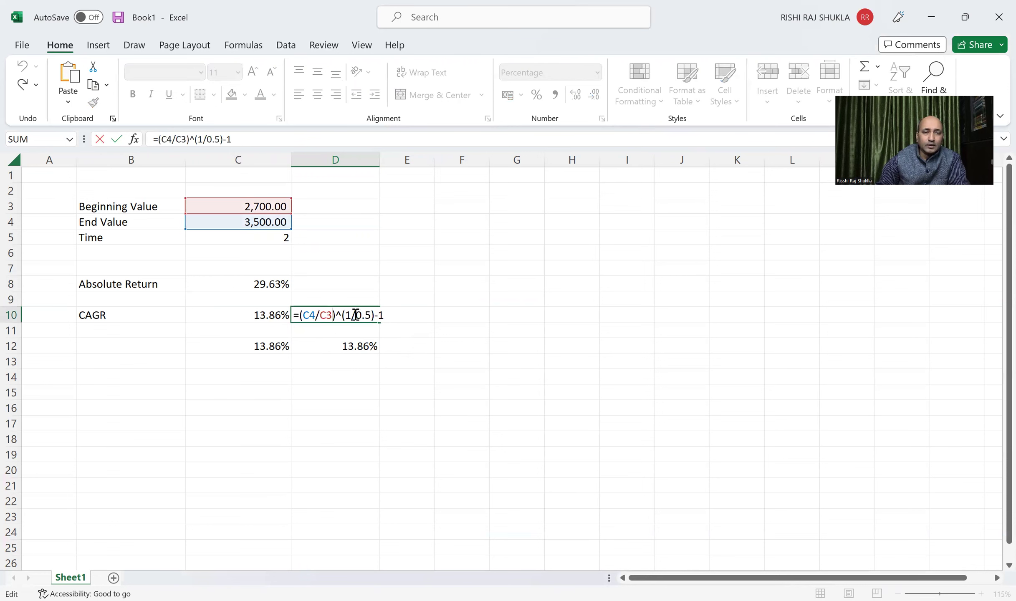
left_click_drag(356, 314, 369, 312)
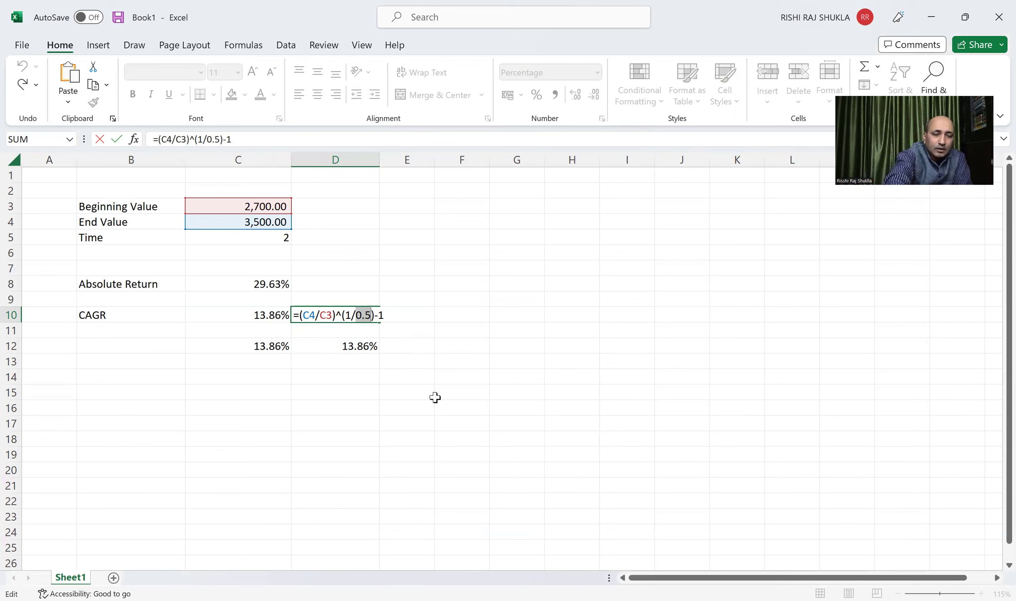
type("4")
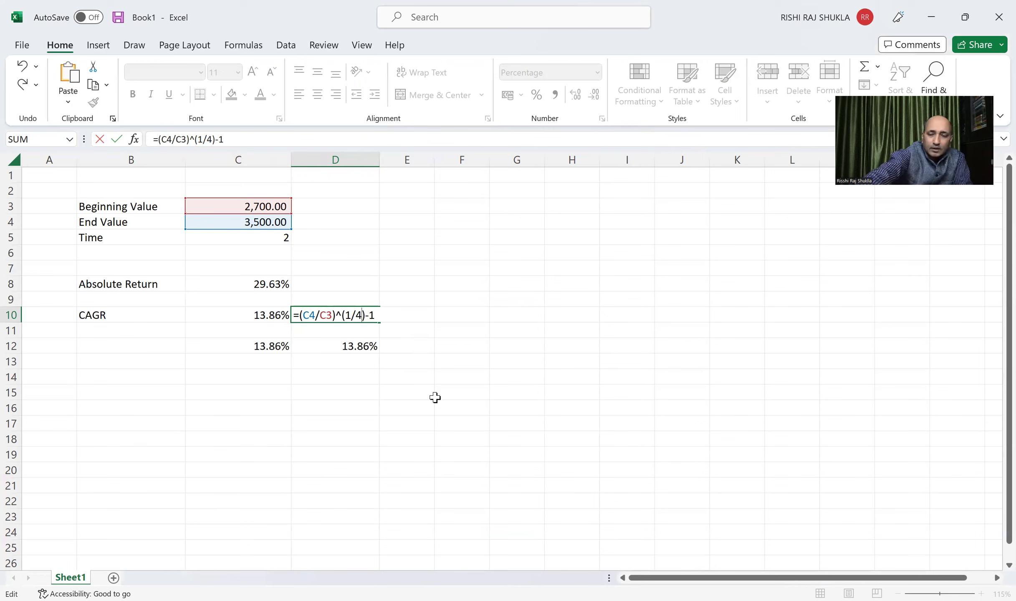
key("Return")
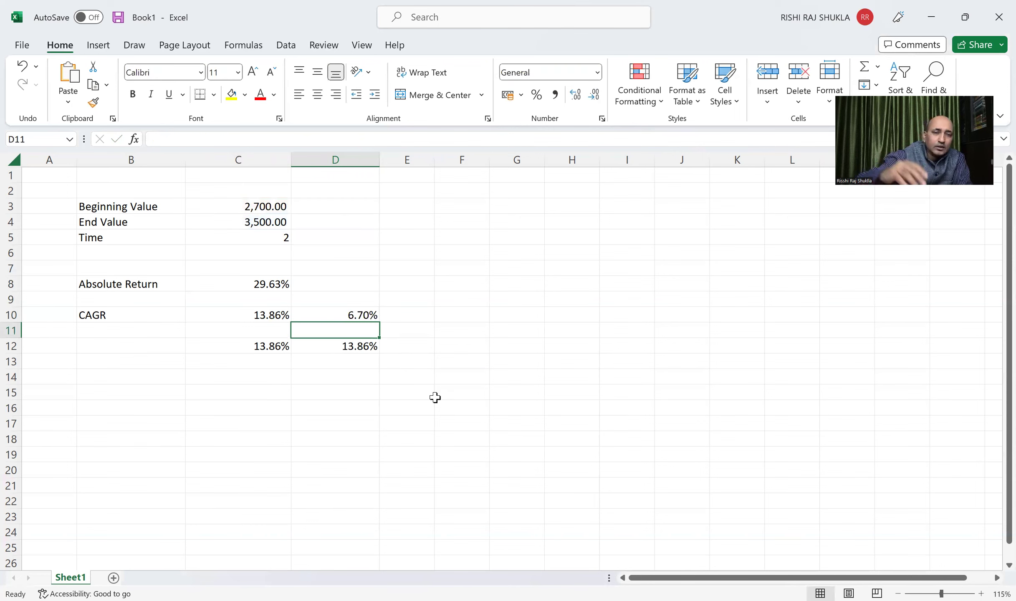